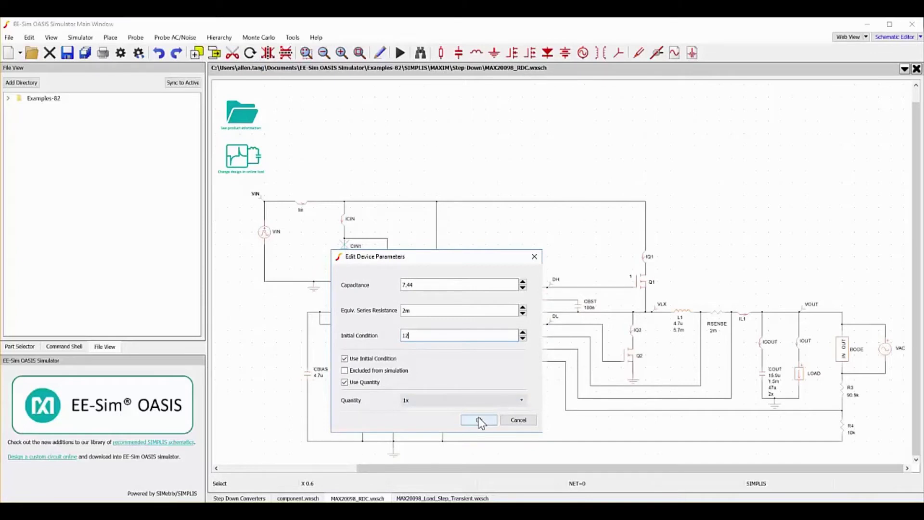
- Set the initial condition of input capacitor CIN2 to 12
{"action": "double_click", "coordinate": [389, 256]}
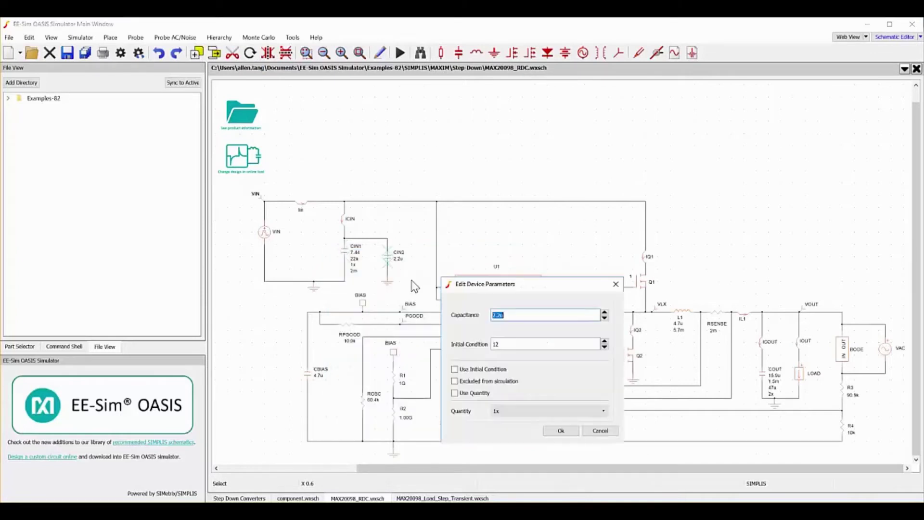
{"action": "double_click", "coordinate": [513, 344]}
{"action": "type", "text": "12"}
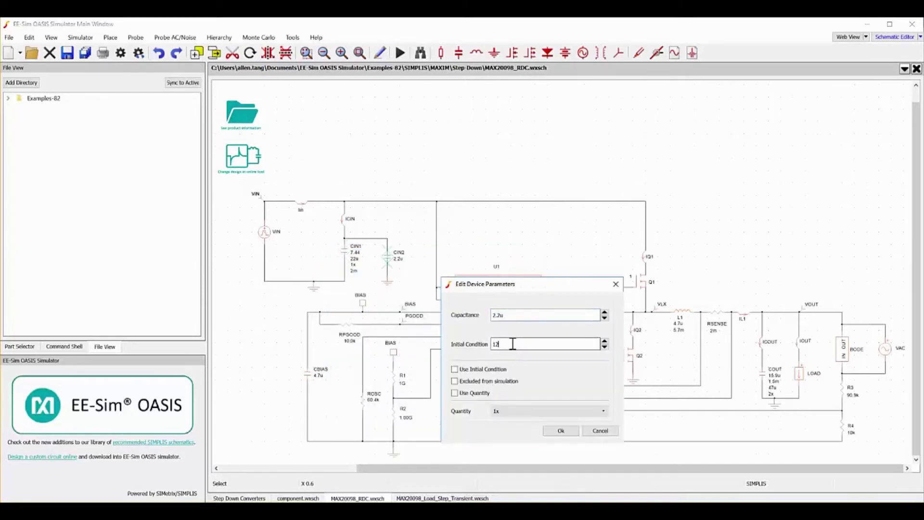
{"action": "left_click", "coordinate": [554, 431]}
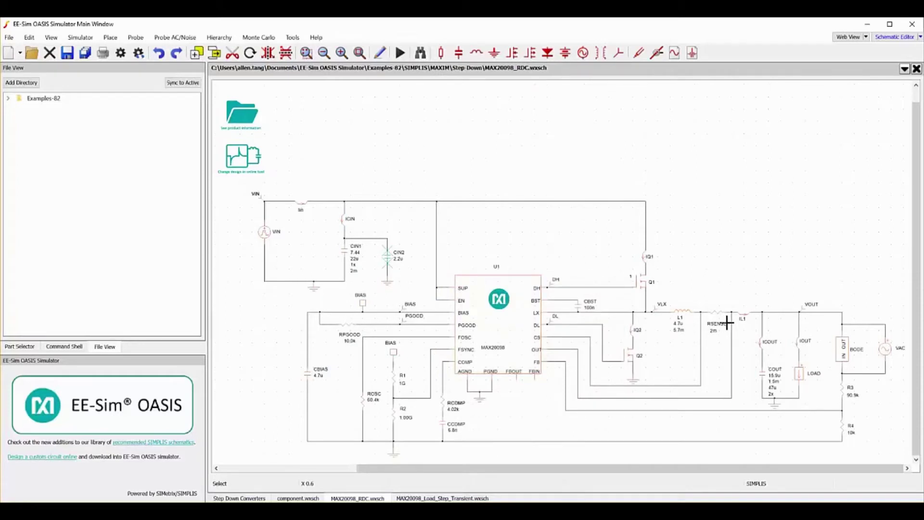
- Check the resistance settings of feedback resistors R4 and R3
{"action": "double_click", "coordinate": [844, 429]}
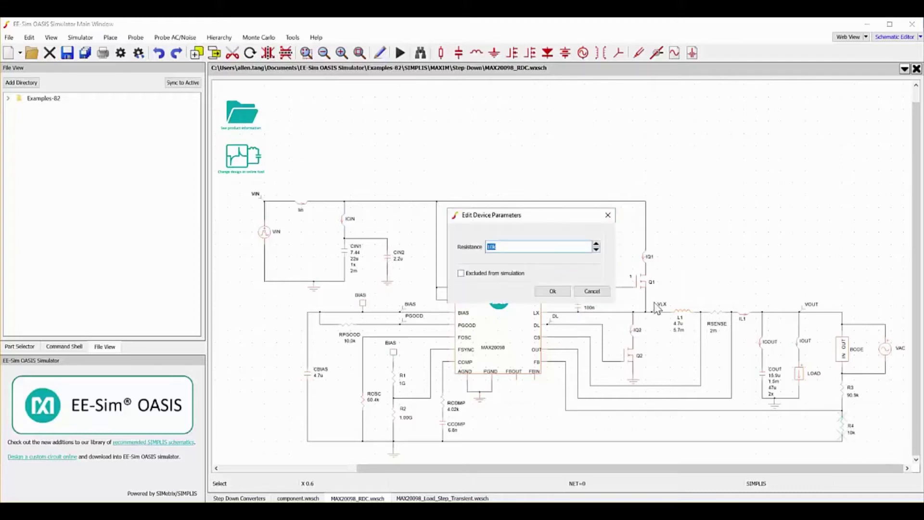
{"action": "left_click", "coordinate": [552, 291]}
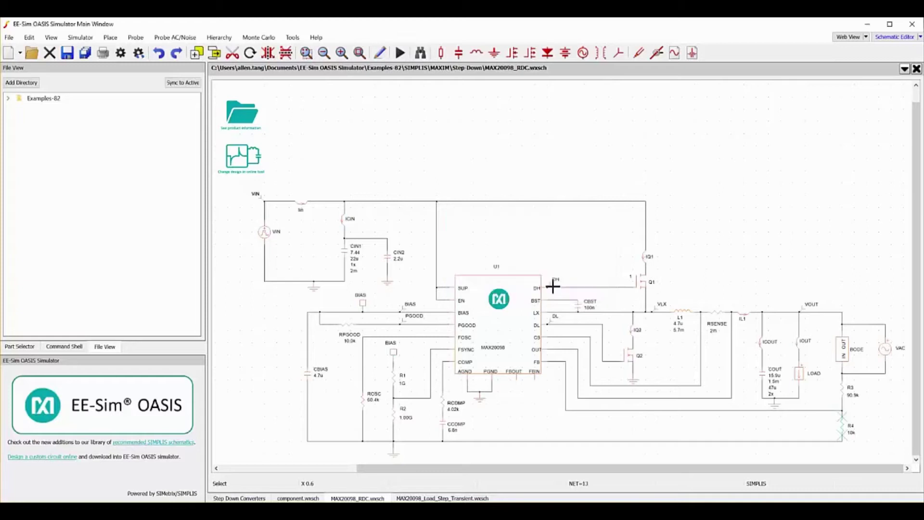
{"action": "double_click", "coordinate": [841, 391]}
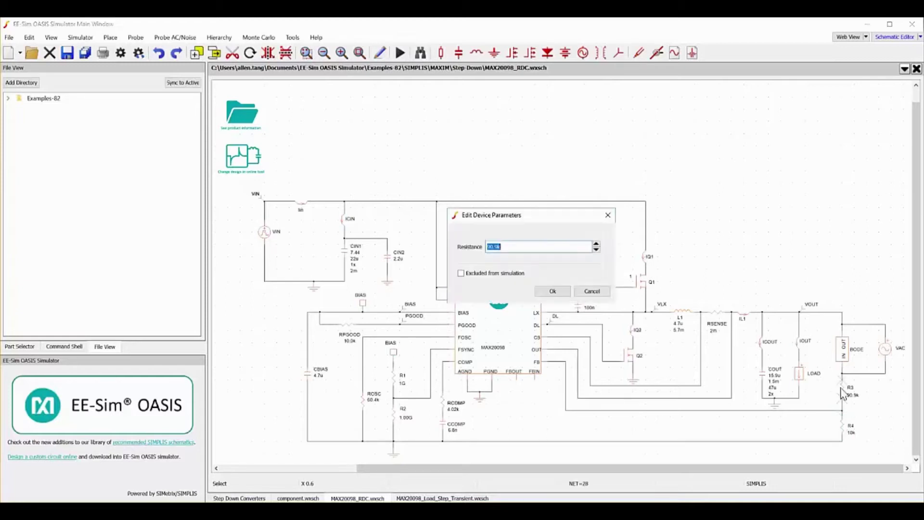
{"action": "left_click", "coordinate": [559, 294]}
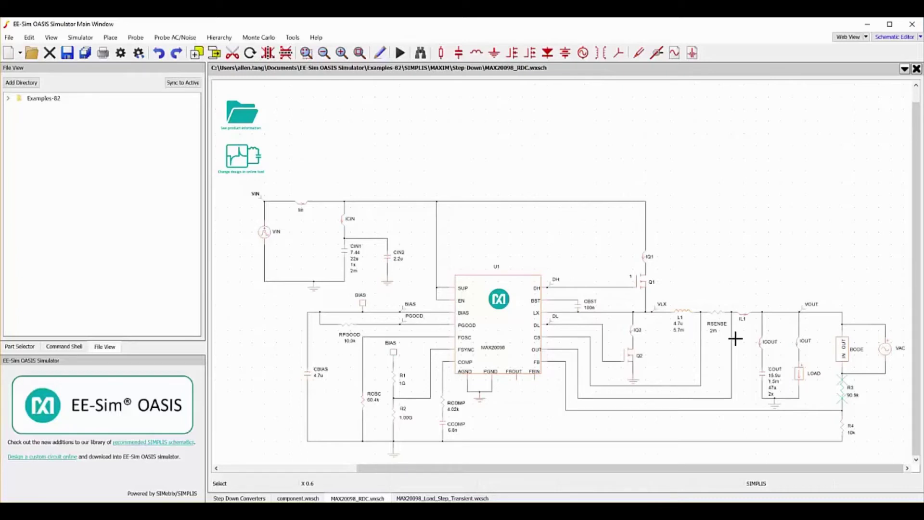
- Check the LOAD element's start current, pulsed current and source resistance
{"action": "double_click", "coordinate": [799, 373]}
{"action": "left_click", "coordinate": [230, 380]}
{"action": "left_click_drag", "start_coordinate": [403, 380], "coordinate": [283, 382]}
{"action": "left_click", "coordinate": [233, 437]}
{"action": "left_click_drag", "start_coordinate": [233, 438], "coordinate": [165, 436]}
{"action": "left_click", "coordinate": [273, 436]}
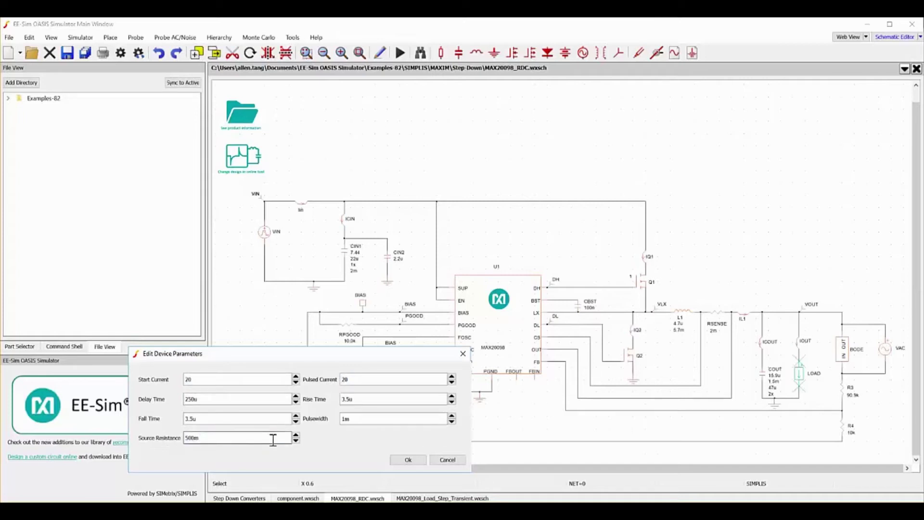
{"action": "left_click", "coordinate": [408, 460]}
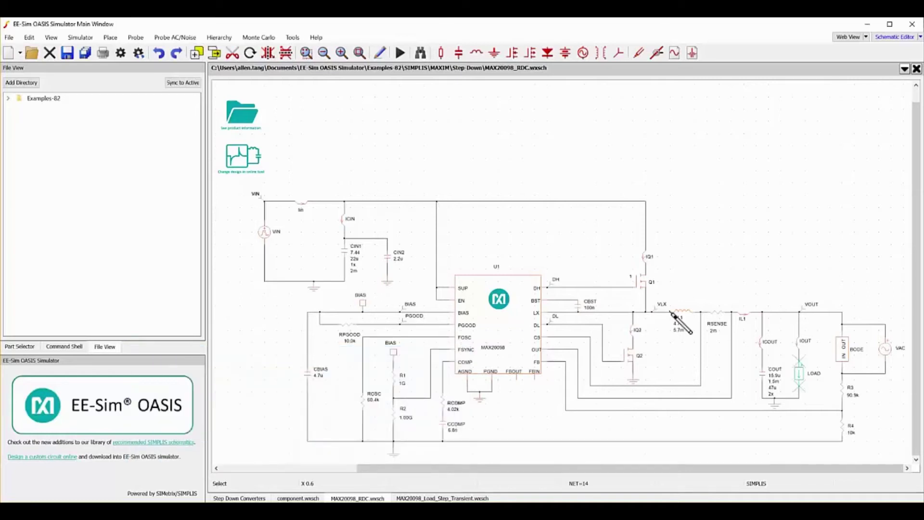
- Check the initial condition of inductor L1
{"action": "double_click", "coordinate": [686, 310]}
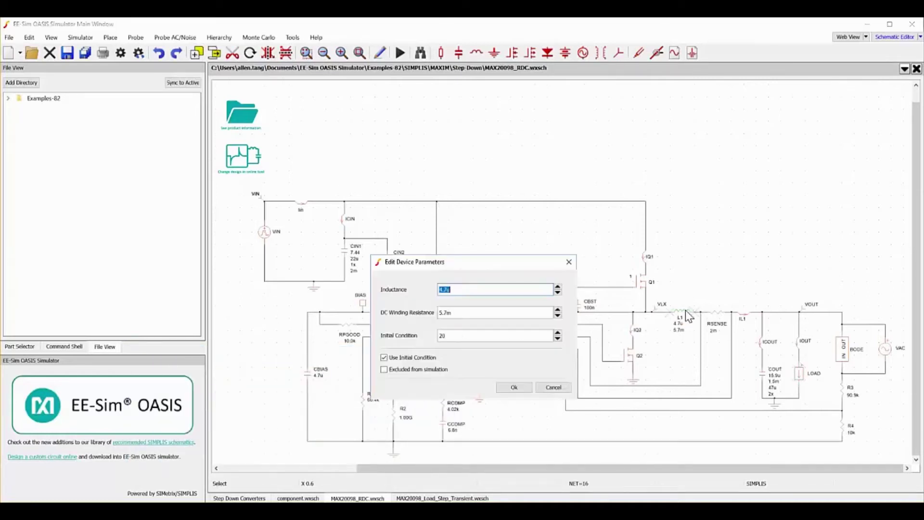
{"action": "left_click_drag", "start_coordinate": [469, 336], "coordinate": [408, 336]}
{"action": "left_click", "coordinate": [472, 332]}
{"action": "left_click", "coordinate": [515, 386]}
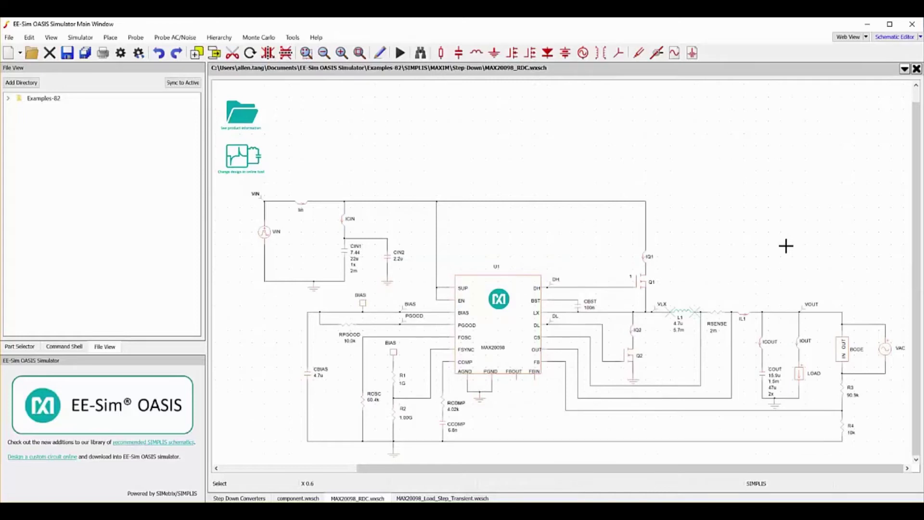
- Check the switching frequency of converter U1 and the resistance of oscillator resistor ROSC
{"action": "double_click", "coordinate": [504, 316]}
{"action": "double_click", "coordinate": [396, 299]}
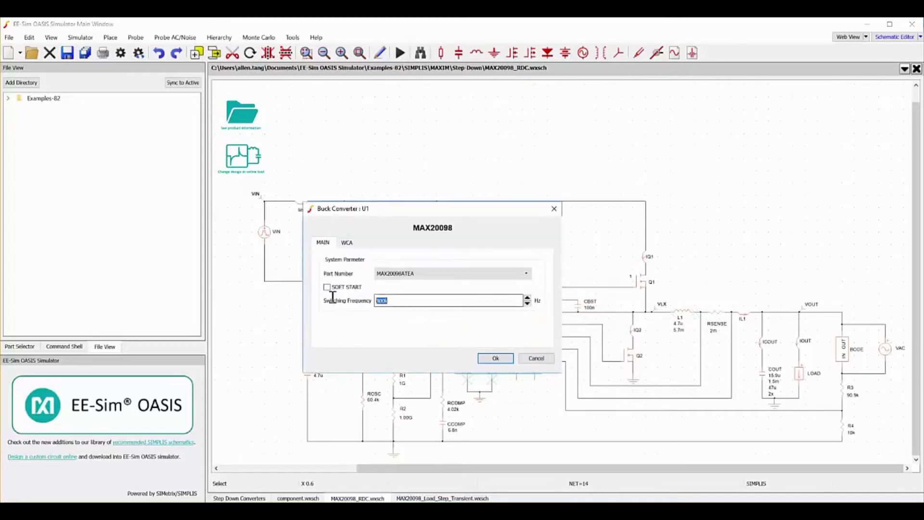
{"action": "left_click", "coordinate": [483, 359]}
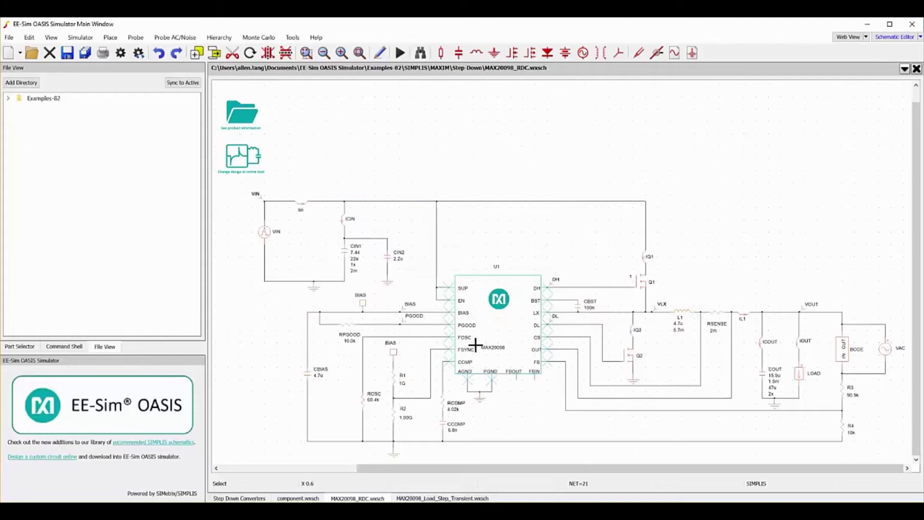
{"action": "double_click", "coordinate": [363, 404]}
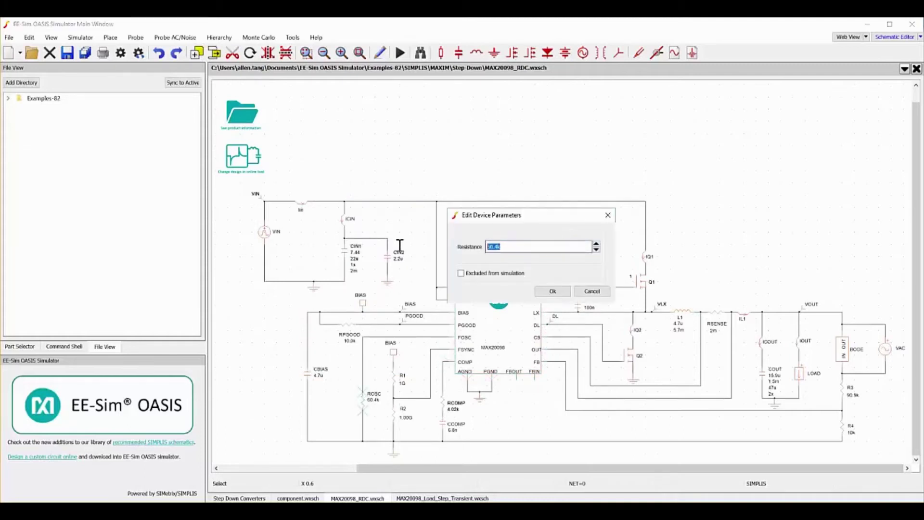
{"action": "left_click", "coordinate": [552, 292]}
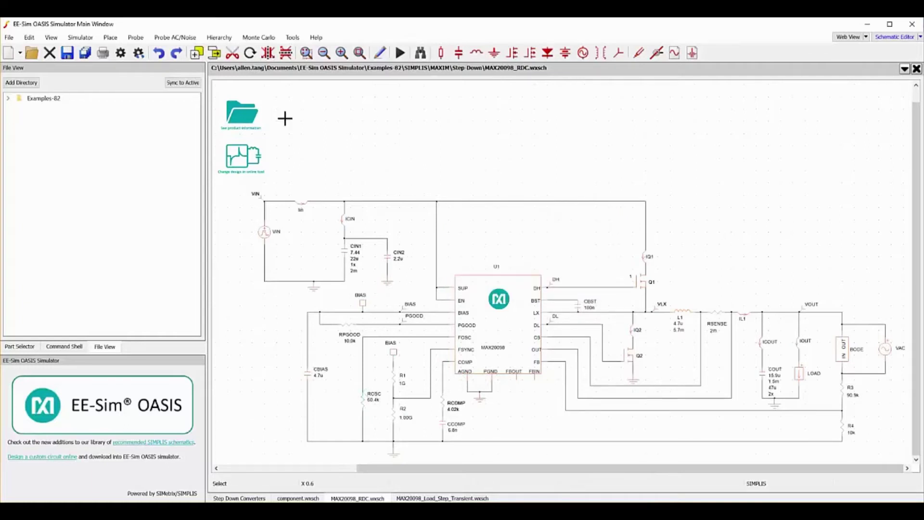
- Run the schematic simulation and turn on cursors in the resulting switching waveform graph
{"action": "left_click", "coordinate": [79, 41]}
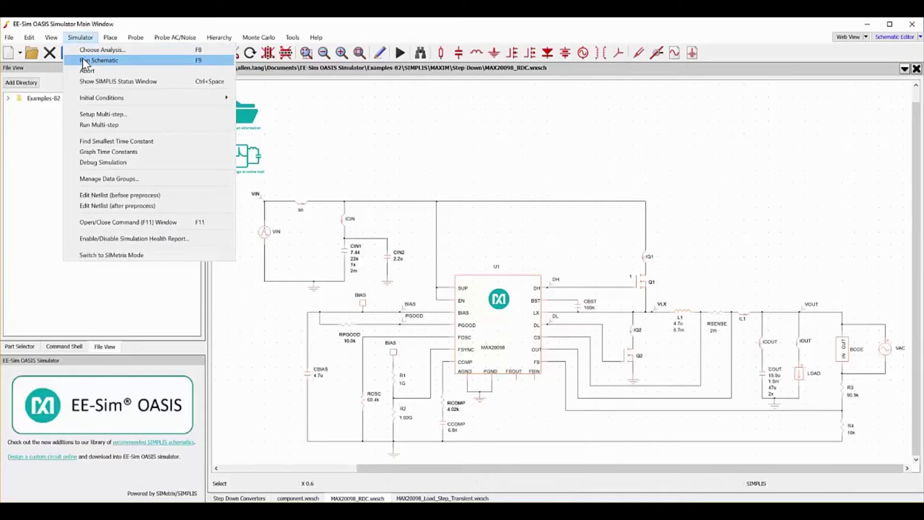
{"action": "left_click", "coordinate": [85, 61]}
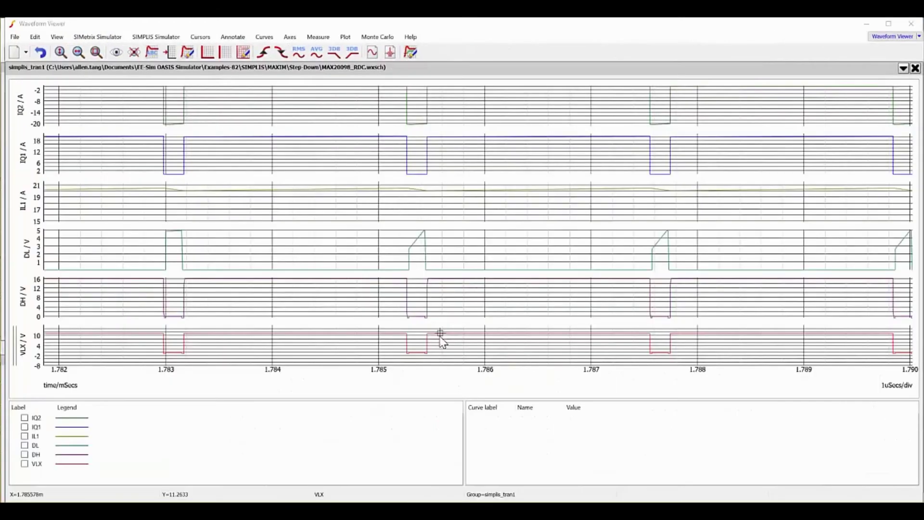
{"action": "right_click", "coordinate": [441, 333]}
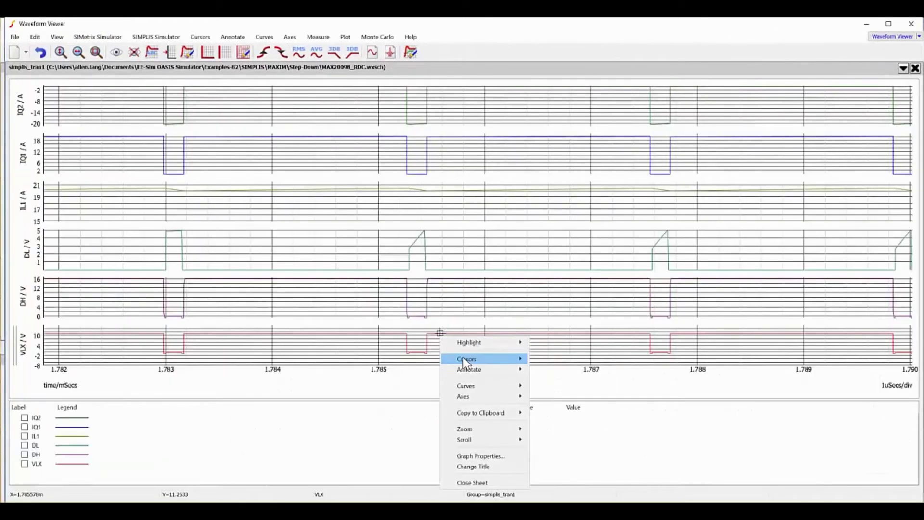
{"action": "mouse_move", "coordinate": [467, 369]}
{"action": "left_click", "coordinate": [564, 361]}
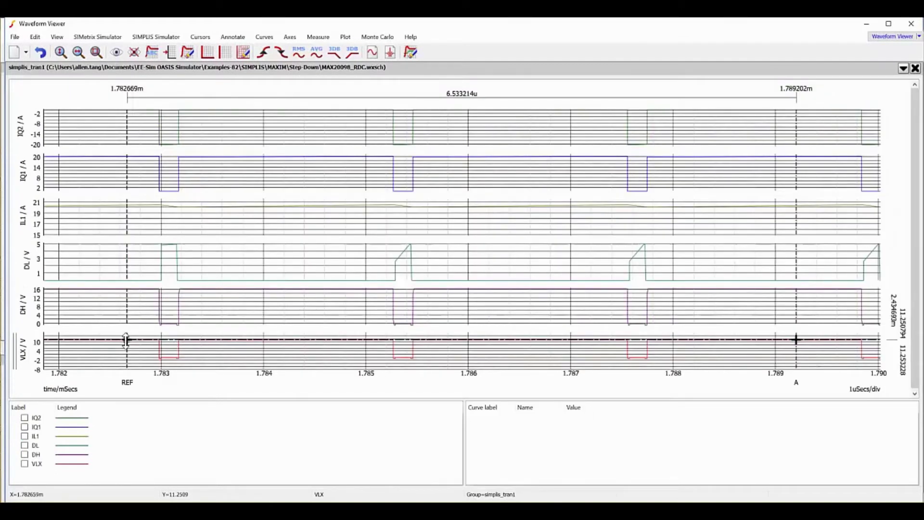
- Measure the VLX switching period between consecutive falling edges and the on-time from the rising edge to the following falling edge
{"action": "left_click_drag", "start_coordinate": [796, 339], "coordinate": [394, 348]}
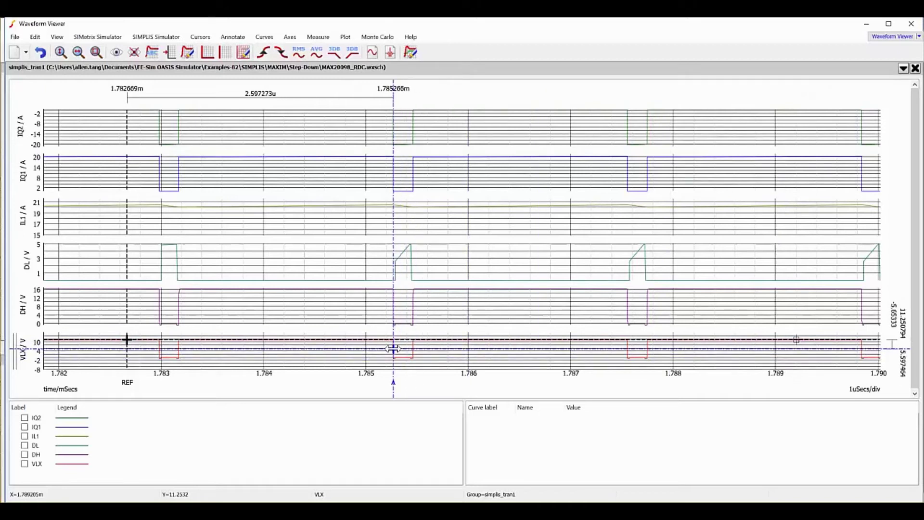
{"action": "left_click_drag", "start_coordinate": [125, 340], "coordinate": [160, 349]}
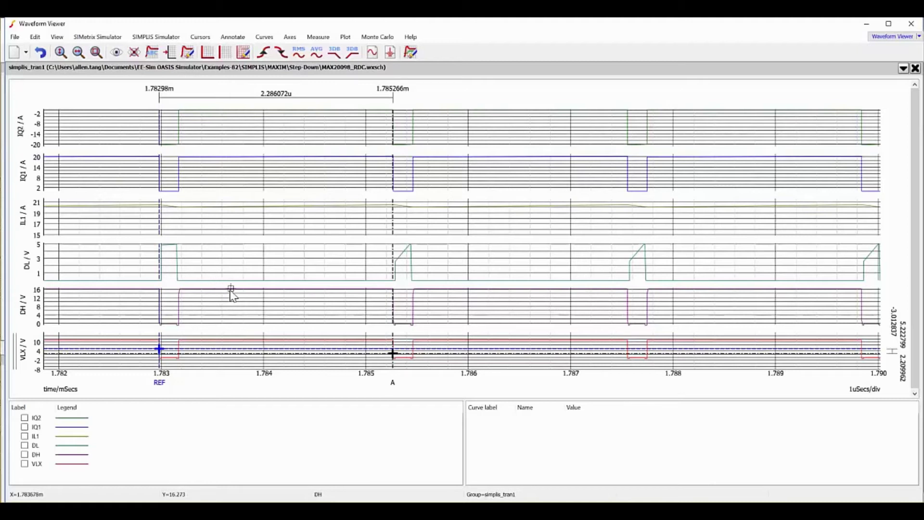
{"action": "left_click_drag", "start_coordinate": [162, 349], "coordinate": [178, 353]}
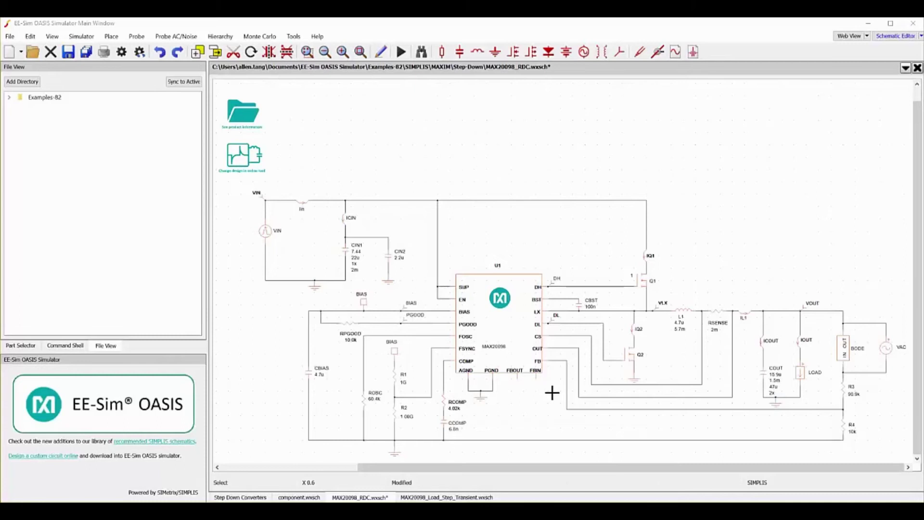
- Set the initial voltage and pulse voltage of source VIN to 10.7 V
{"action": "double_click", "coordinate": [264, 232]}
{"action": "left_click", "coordinate": [226, 218]}
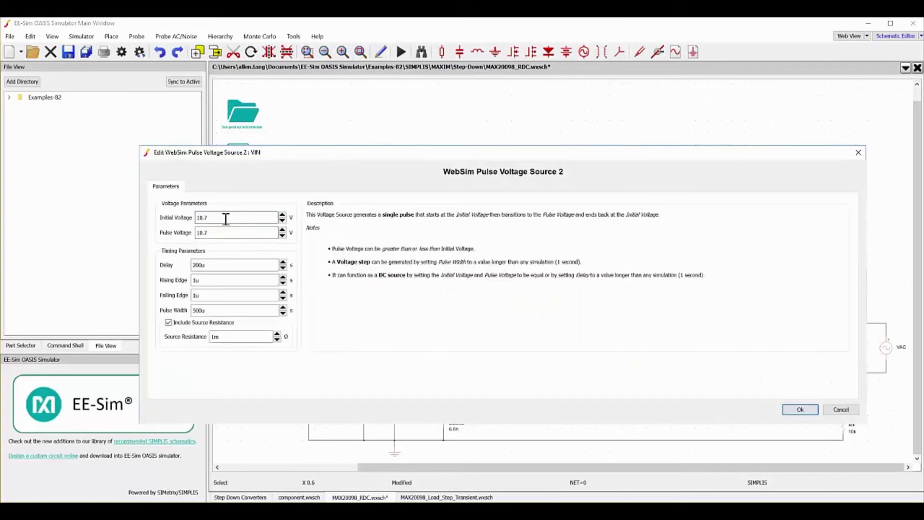
{"action": "left_click", "coordinate": [224, 233]}
{"action": "left_click", "coordinate": [790, 410]}
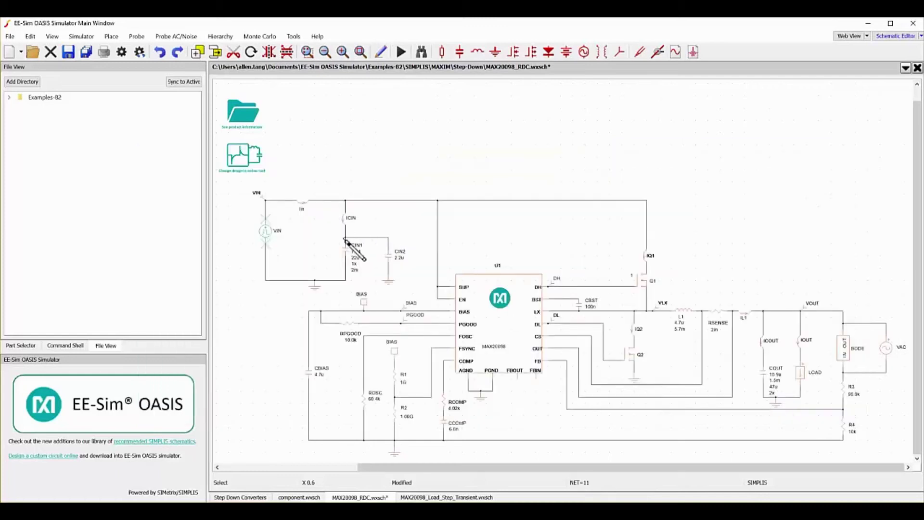
- Set the initial condition of input capacitors CIN1 and CIN2 to 10.7
{"action": "double_click", "coordinate": [341, 251]}
{"action": "left_click", "coordinate": [427, 333]}
{"action": "left_click", "coordinate": [477, 419]}
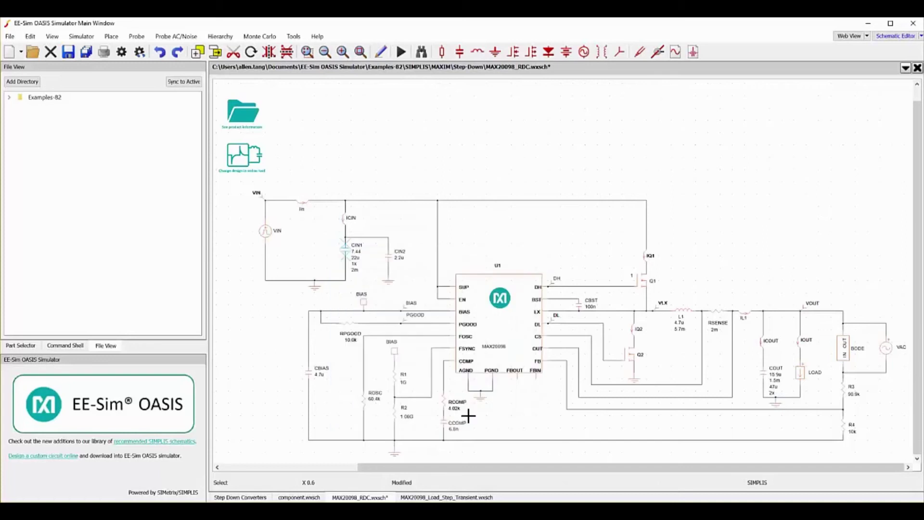
{"action": "double_click", "coordinate": [388, 260]}
{"action": "left_click", "coordinate": [525, 344]}
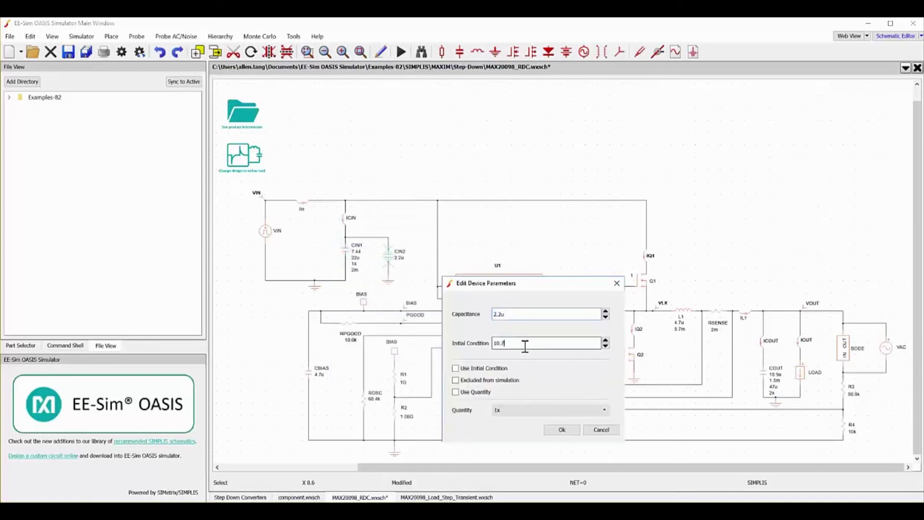
{"action": "left_click", "coordinate": [553, 432]}
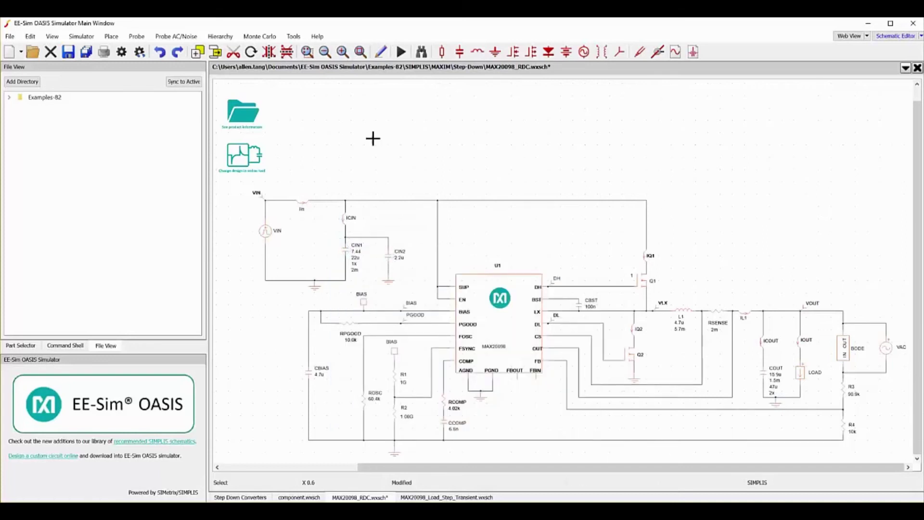
- Run the schematic simulation again and display its VOUT graph
{"action": "left_click", "coordinate": [82, 37]}
{"action": "left_click", "coordinate": [96, 59]}
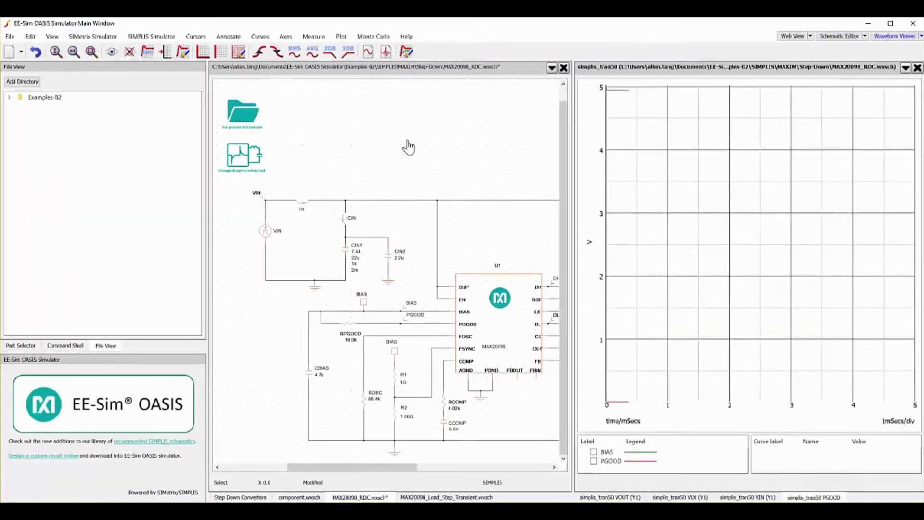
{"action": "left_click", "coordinate": [620, 496]}
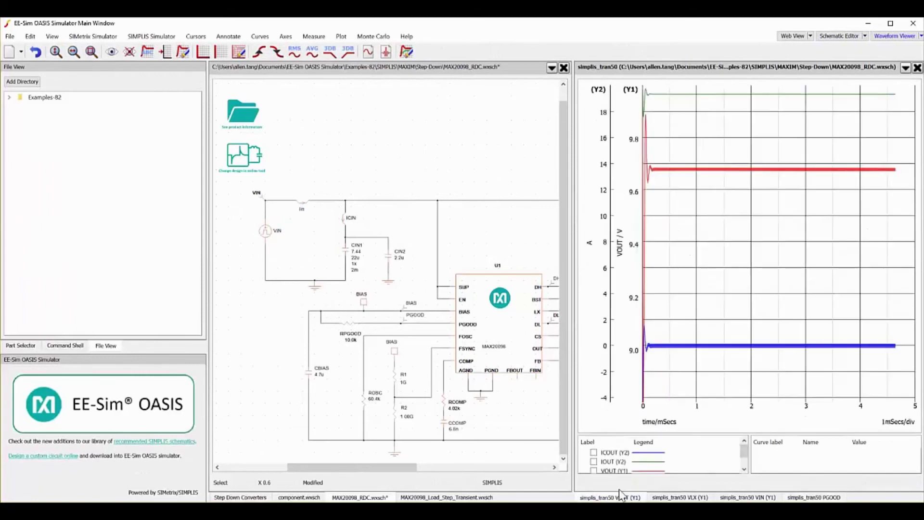
- Detach the VOUT graph into its own waveform window and enlarge it
{"action": "left_click", "coordinate": [905, 68]}
{"action": "left_click", "coordinate": [916, 93]}
{"action": "left_click_drag", "start_coordinate": [673, 91], "coordinate": [5, 19]}
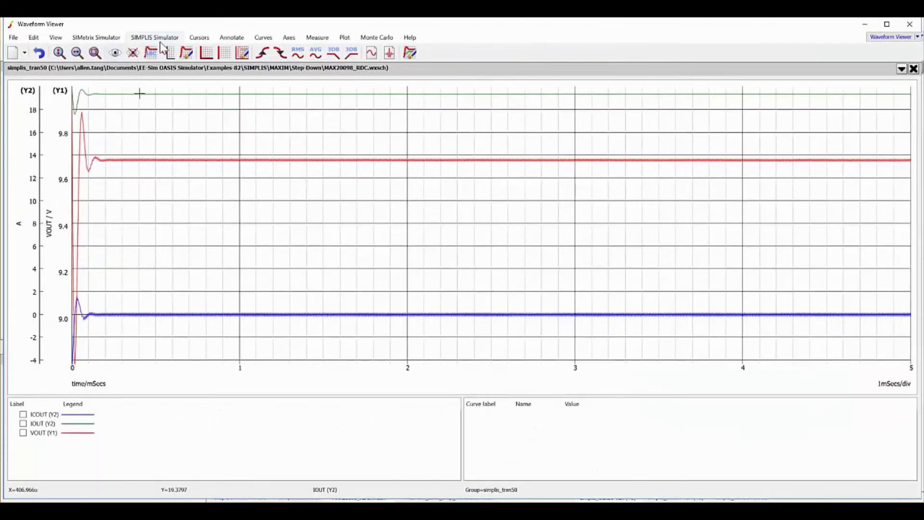
- Examine the ICOUT, IOUT and VOUT curves between about 1.5 and 2.2 ms and restore the full graph view
{"action": "left_click", "coordinate": [264, 37]}
{"action": "left_click", "coordinate": [299, 166]}
{"action": "left_click_drag", "start_coordinate": [318, 332], "coordinate": [447, 280]}
{"action": "left_click", "coordinate": [59, 52]}
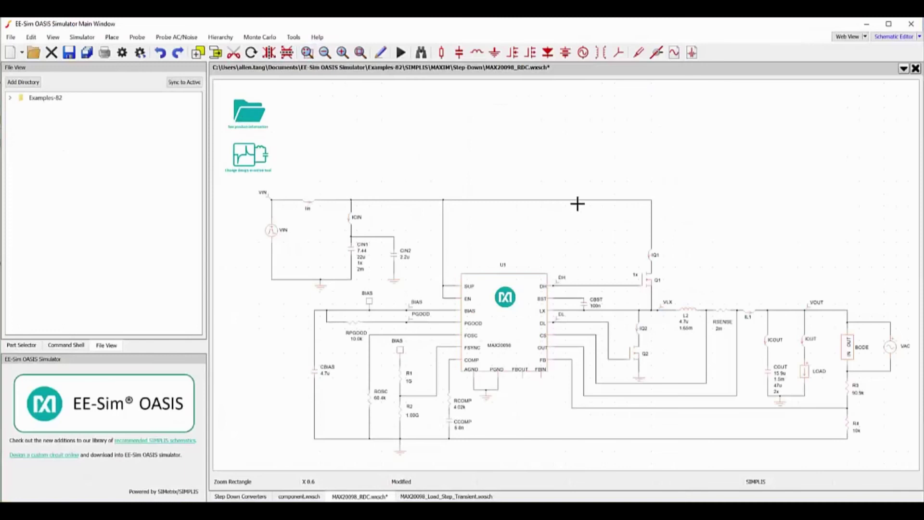
- Examine the RDSON and DCR voltage drop along the path from the high-side switch through the inductor to RSENSE
{"action": "left_click_drag", "start_coordinate": [594, 216], "coordinate": [716, 345]}
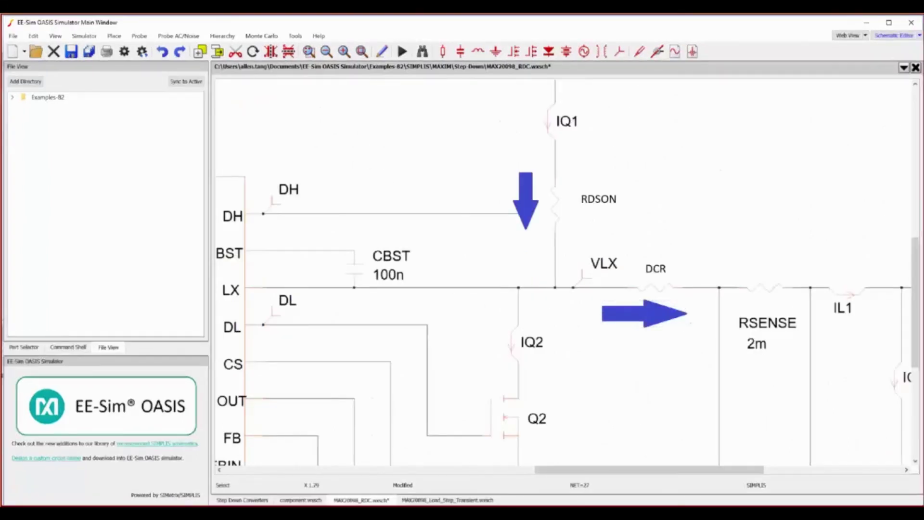
{"action": "left_click", "coordinate": [655, 149]}
{"action": "type", "text": "Voltage Drop!~"}
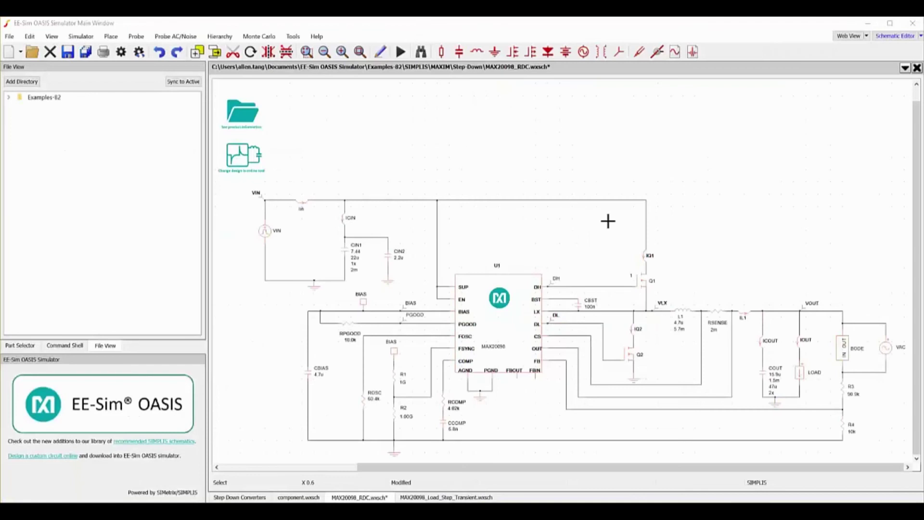
- Replace the high-side MOSFET Q1 in the MAX20098_RDC schematic with the NVMFS5C46SNL transistor copied from component.wxsch
{"action": "left_click", "coordinate": [639, 286]}
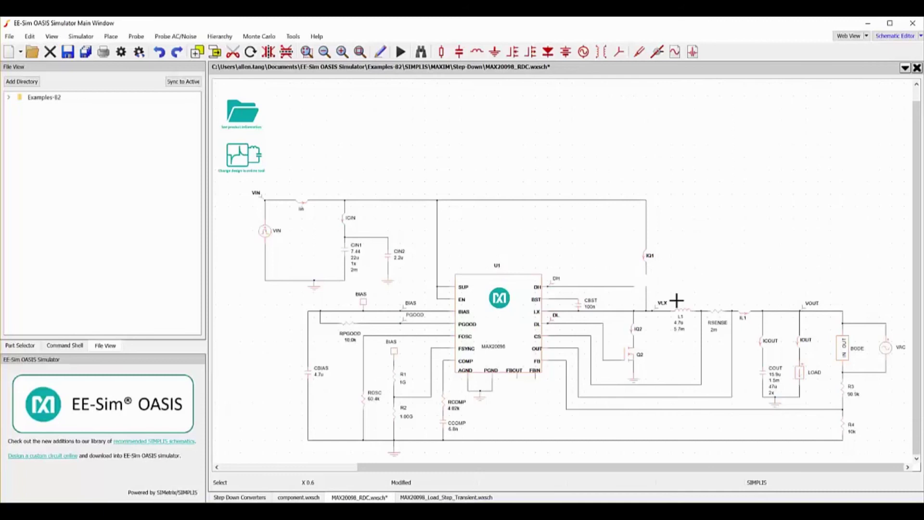
{"action": "left_click", "coordinate": [302, 497]}
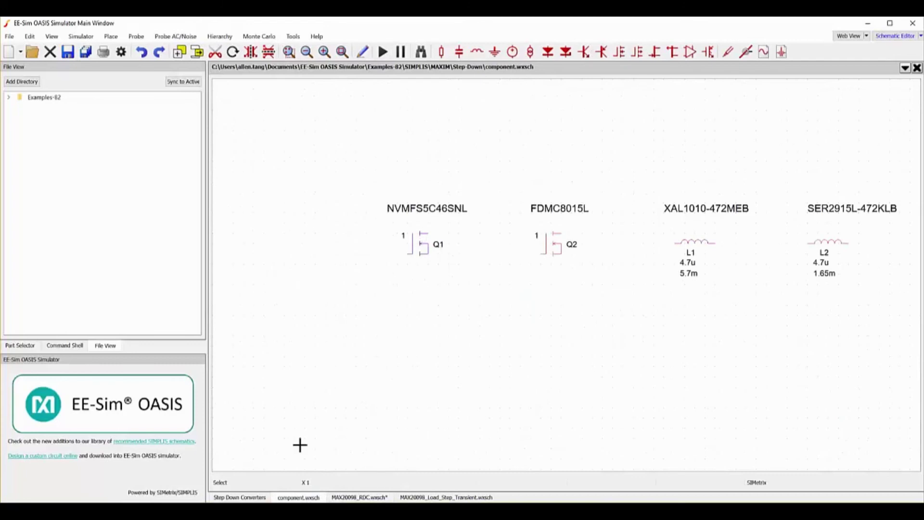
{"action": "left_click", "coordinate": [380, 498]}
{"action": "key", "text": "ctrl+v"}
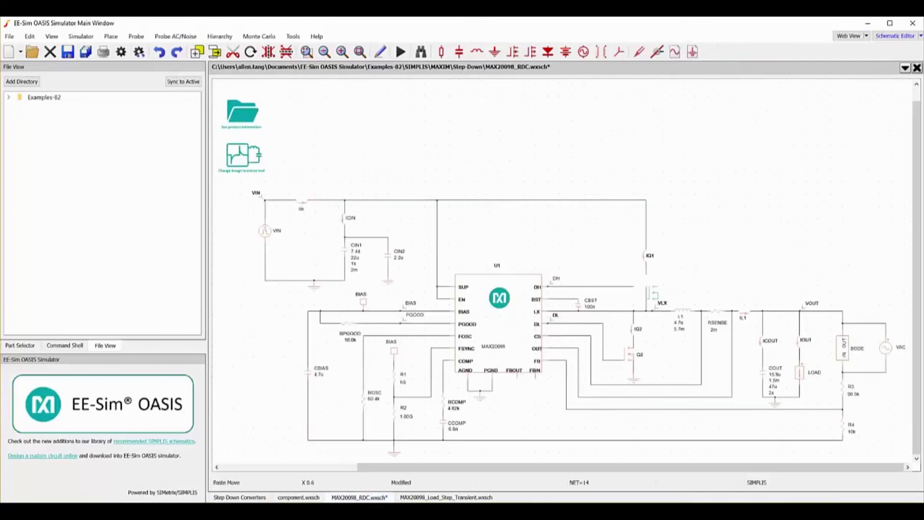
{"action": "left_click", "coordinate": [641, 279]}
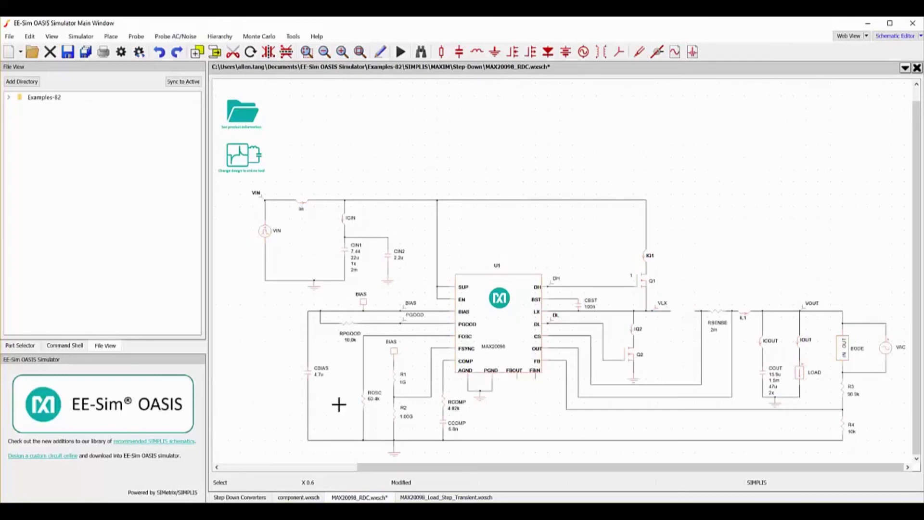
- Replace inductor L1 in the MAX20098_RDC schematic with the SER2915L-472KLB inductor (4.7u, 1.65m) copied from component.wxsch
{"action": "left_click", "coordinate": [318, 497]}
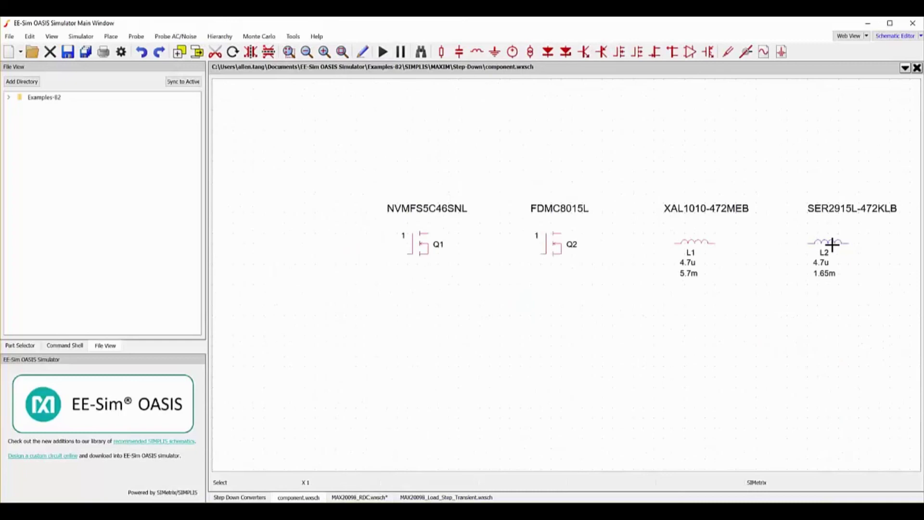
{"action": "left_click", "coordinate": [375, 497]}
{"action": "key", "text": "ctrl+v"}
{"action": "left_click", "coordinate": [682, 310]}
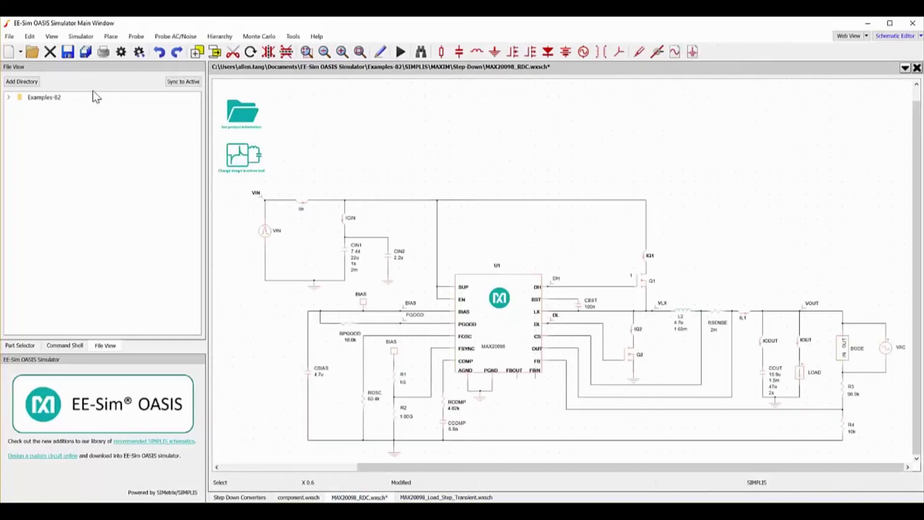
- Run the simulation with the swapped components and show the separate waveform window enlarged
{"action": "left_click", "coordinate": [646, 285]}
{"action": "key", "text": "Escape"}
{"action": "left_click", "coordinate": [81, 36]}
{"action": "left_click", "coordinate": [91, 58]}
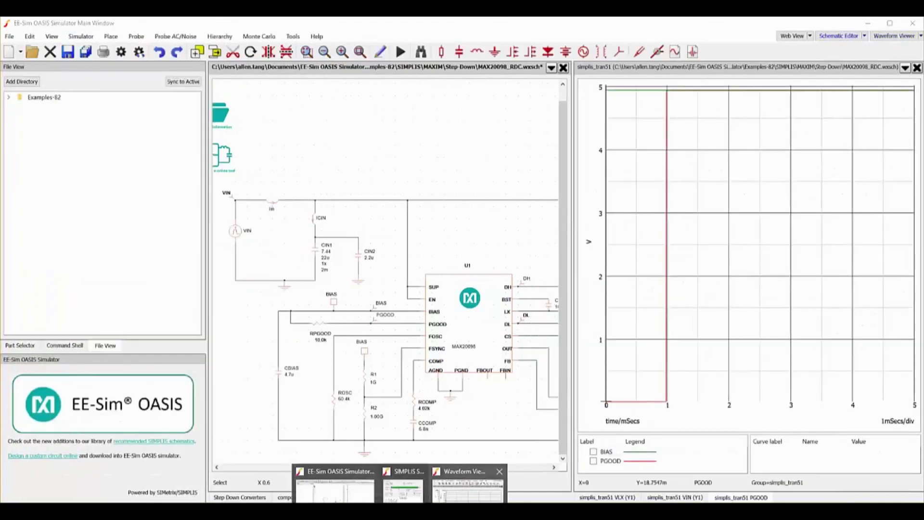
{"action": "left_click", "coordinate": [467, 489]}
{"action": "left_click_drag", "start_coordinate": [383, 244], "coordinate": [921, 502]}
- Fit the VOUT axis to its curve and examine the VOUT ripple around 1.74 ms and between about 4.23 and 4.34 ms
{"action": "left_click", "coordinate": [264, 38]}
{"action": "left_click", "coordinate": [323, 166]}
{"action": "left_click_drag", "start_coordinate": [318, 301], "coordinate": [380, 282]}
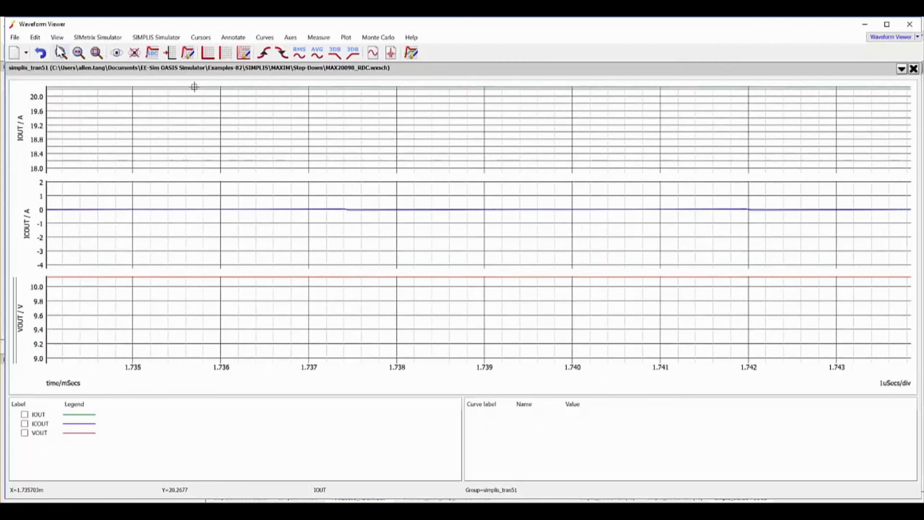
{"action": "left_click", "coordinate": [60, 54]}
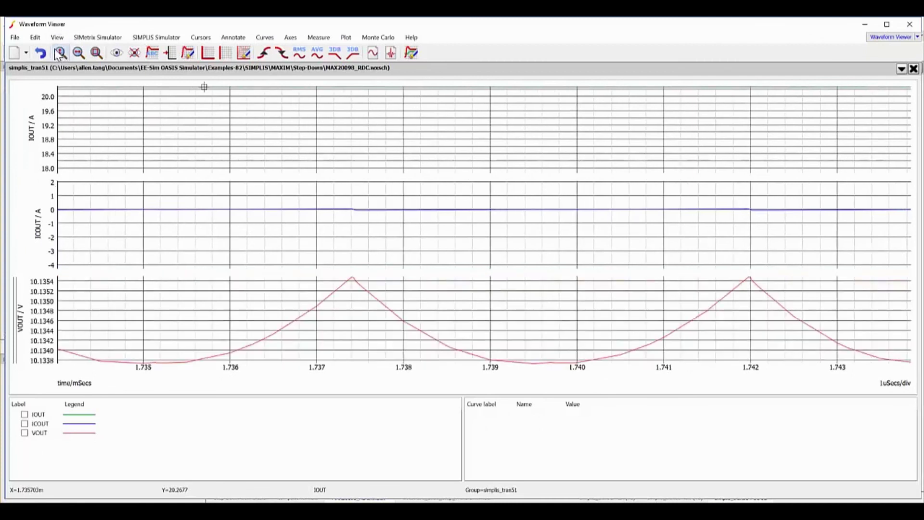
{"action": "left_click", "coordinate": [79, 53]}
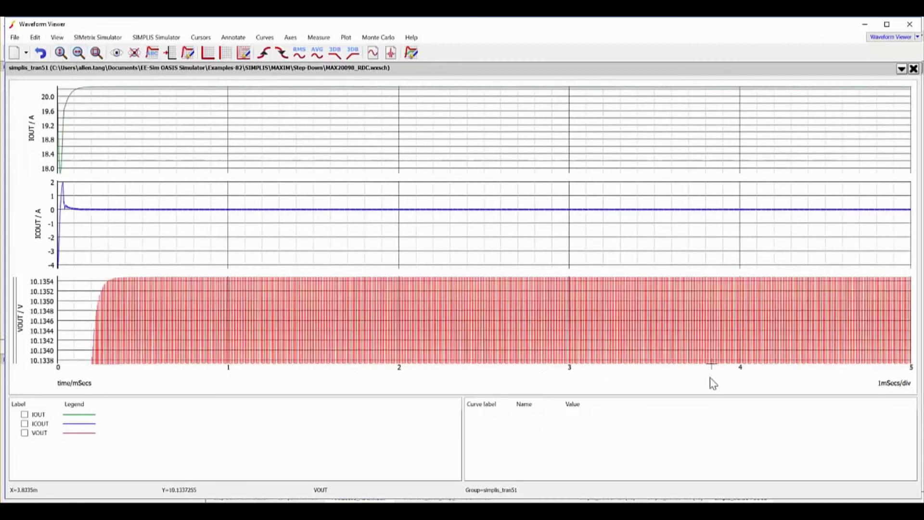
{"action": "left_click_drag", "start_coordinate": [710, 380], "coordinate": [819, 279]}
{"action": "left_click_drag", "start_coordinate": [553, 374], "coordinate": [688, 267]}
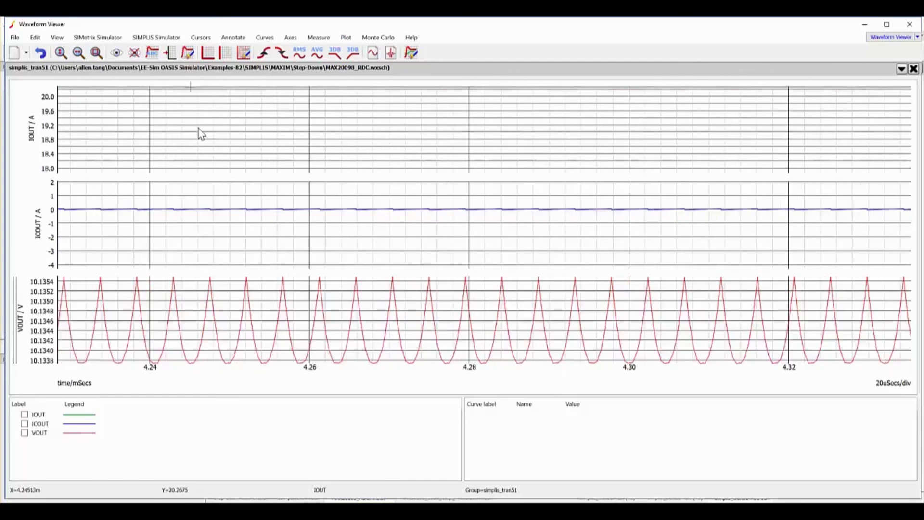